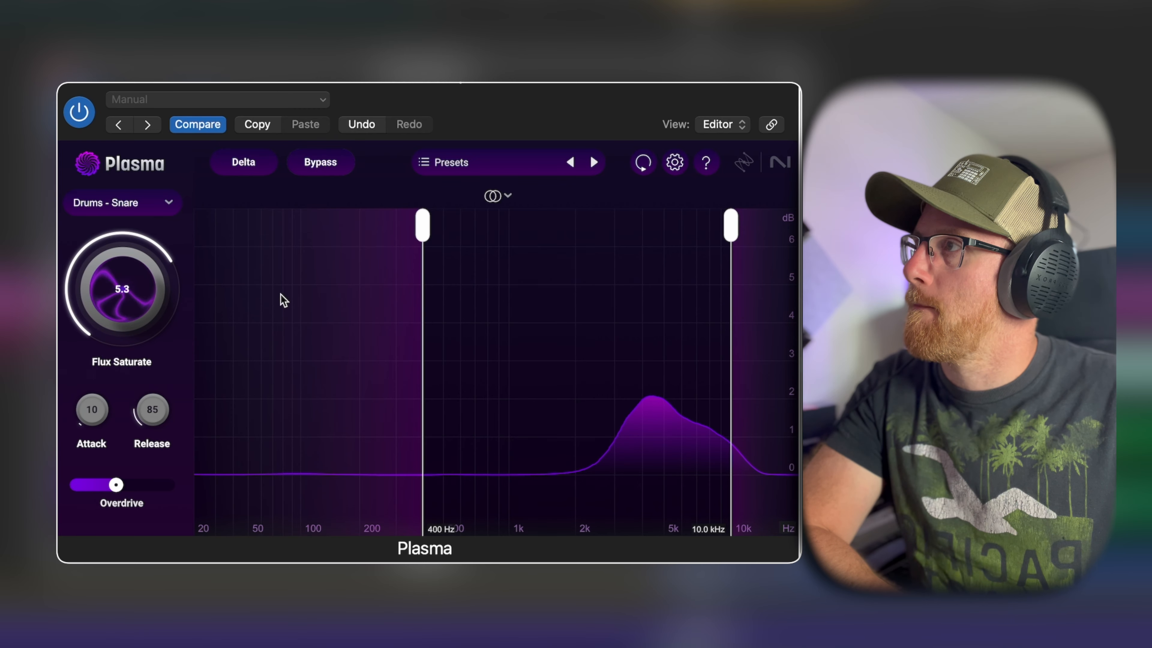
Try the snare with Overdrive at 7.9 and Flux Saturate at 10.0, and compare it with the plug-in switched off.
mouse_move(114, 492)
drag(113, 492, 164, 497)
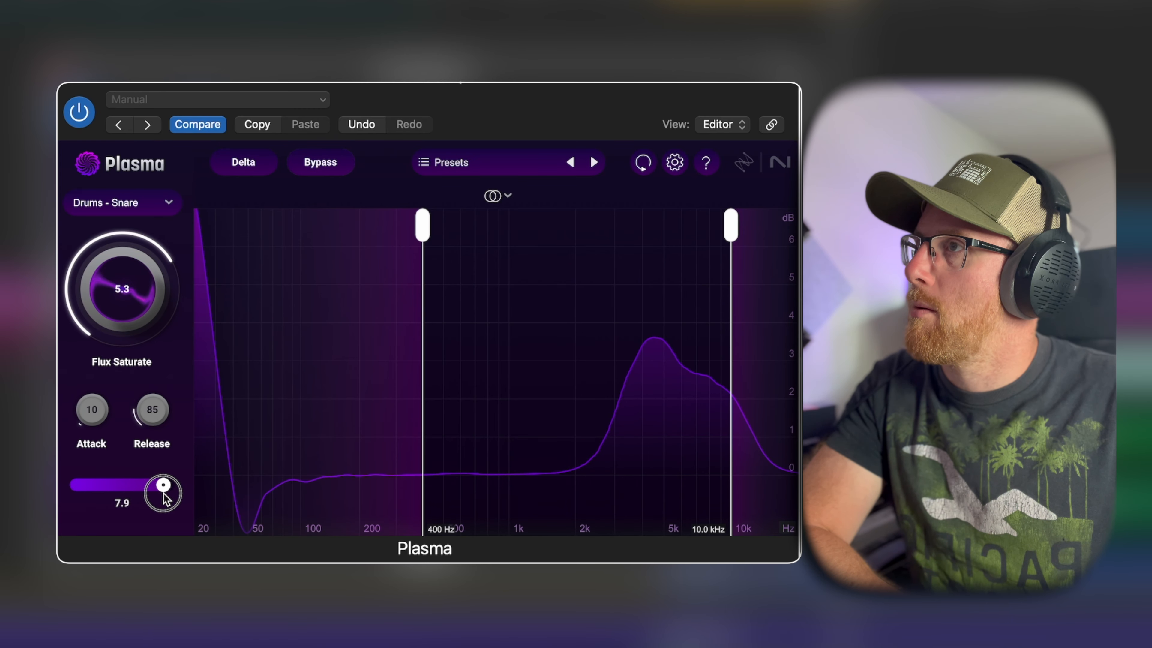
drag(124, 303, 128, 181)
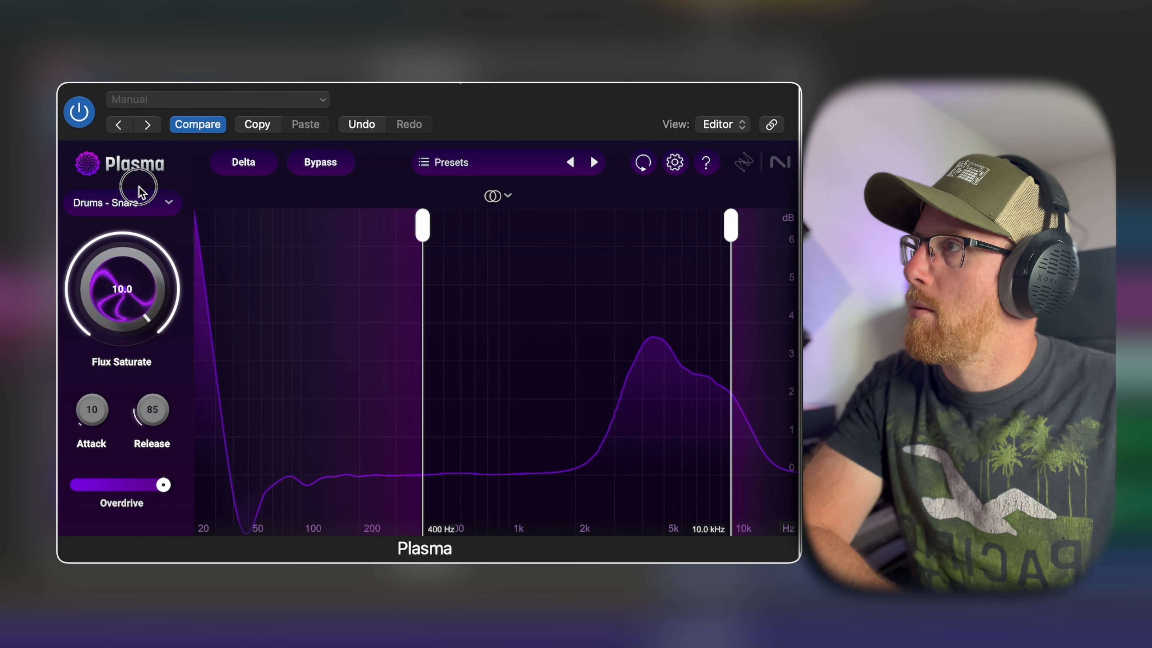
click(89, 119)
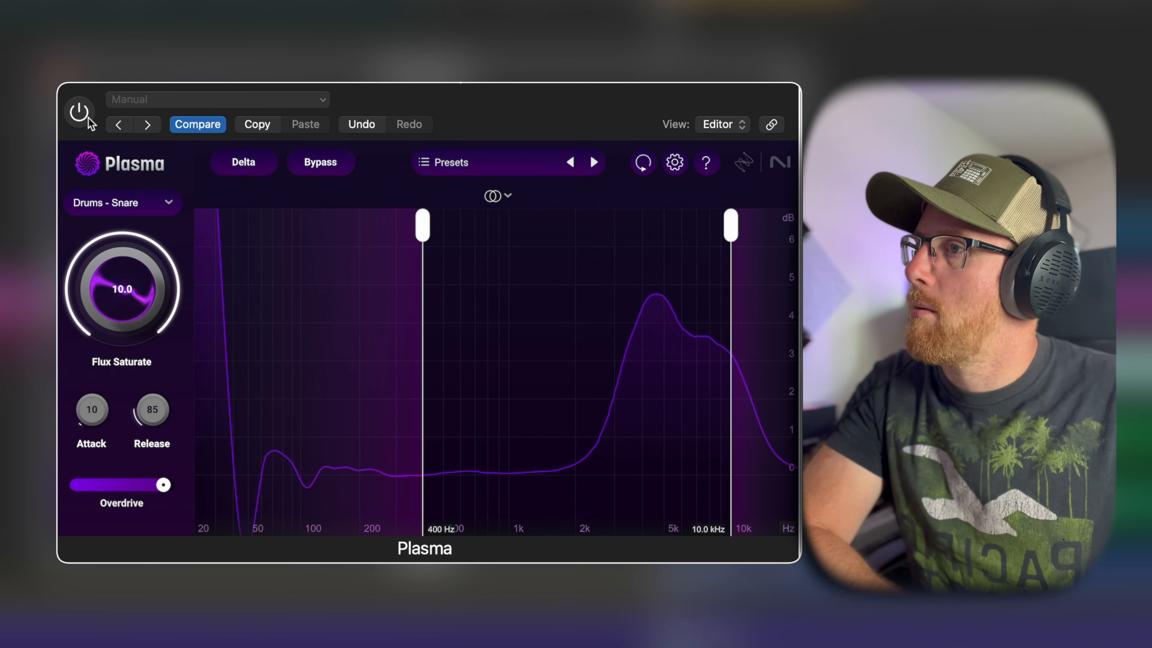
click(88, 120)
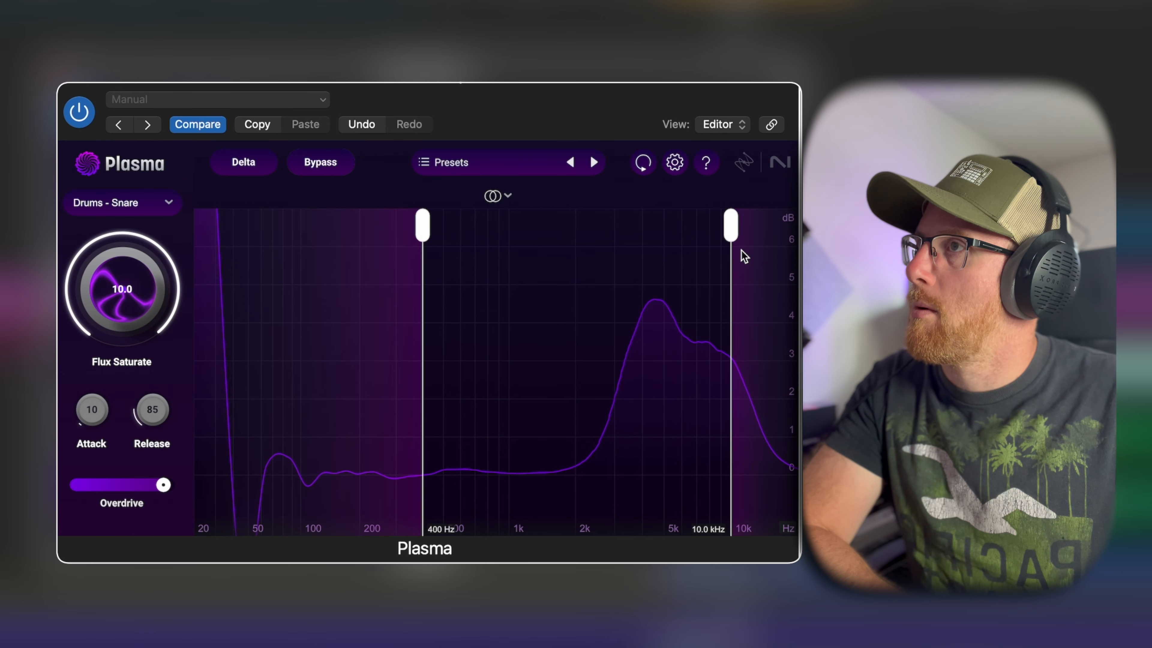
Lower the snare's upper frequency limit to 6.1 kHz, and set Overdrive to 1.0 and Flux Saturate to 5.9.
drag(738, 246, 689, 250)
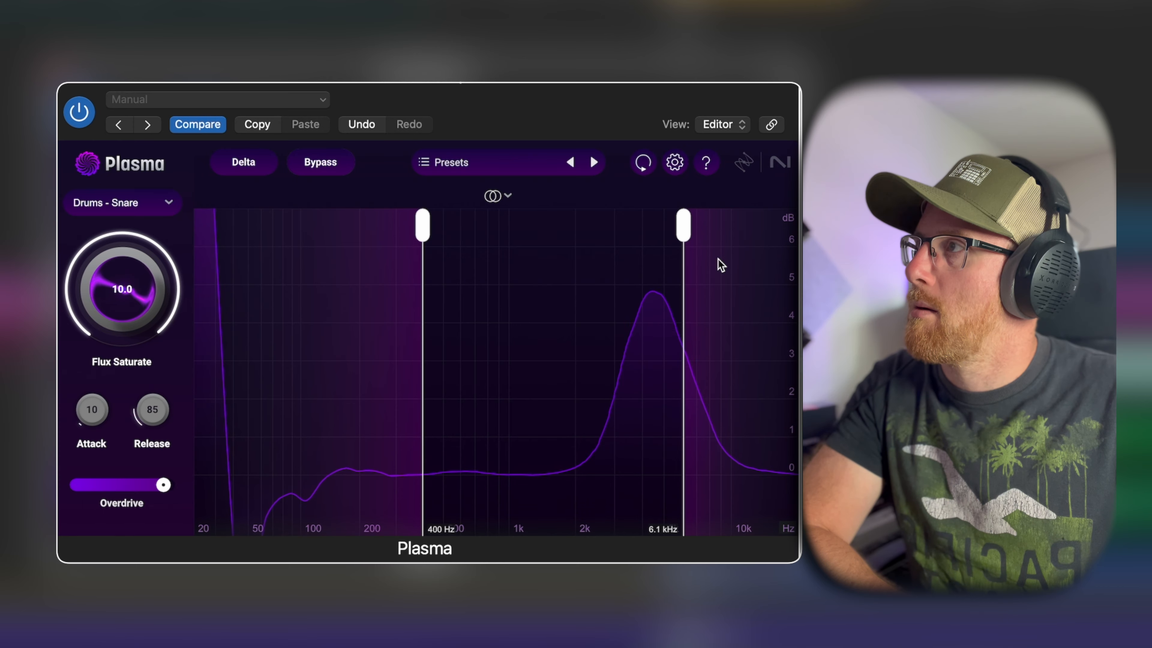
drag(163, 485, 92, 485)
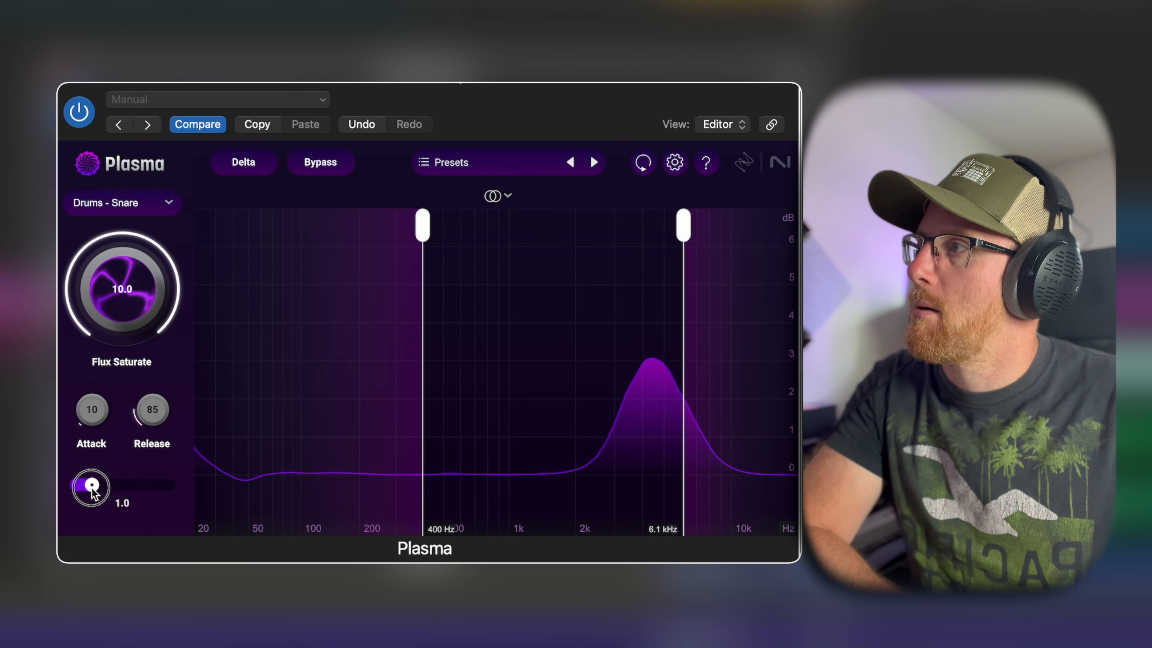
drag(127, 277, 132, 354)
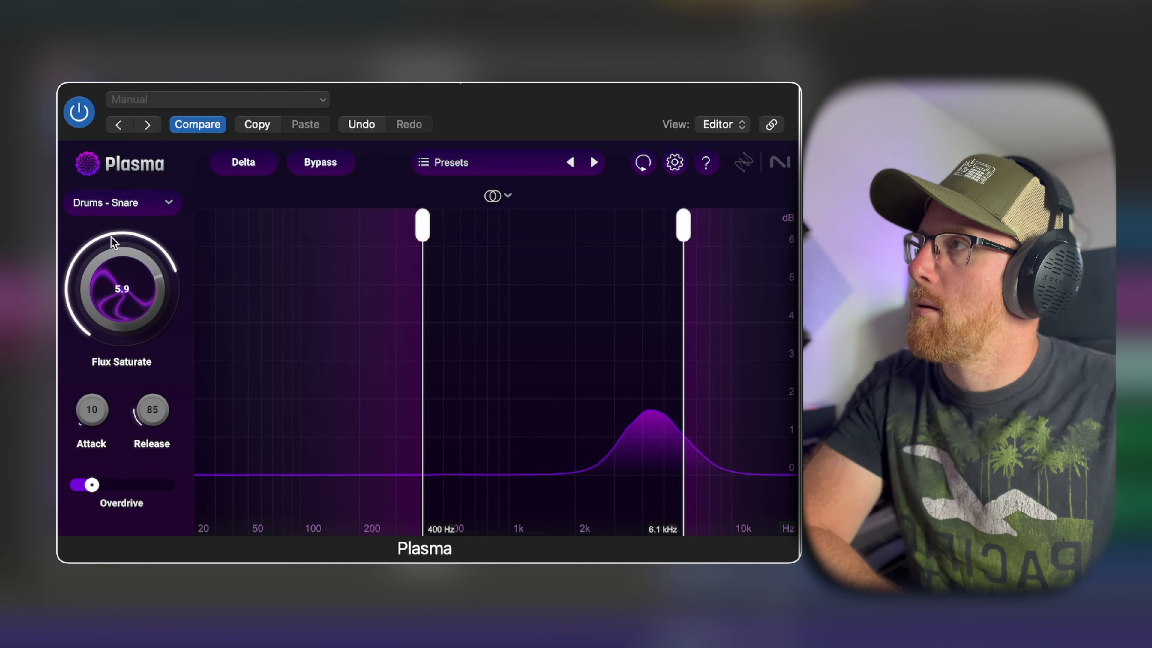
Compare the snare with Plasma on and off, leave the plug-in switched off and close its window.
click(81, 117)
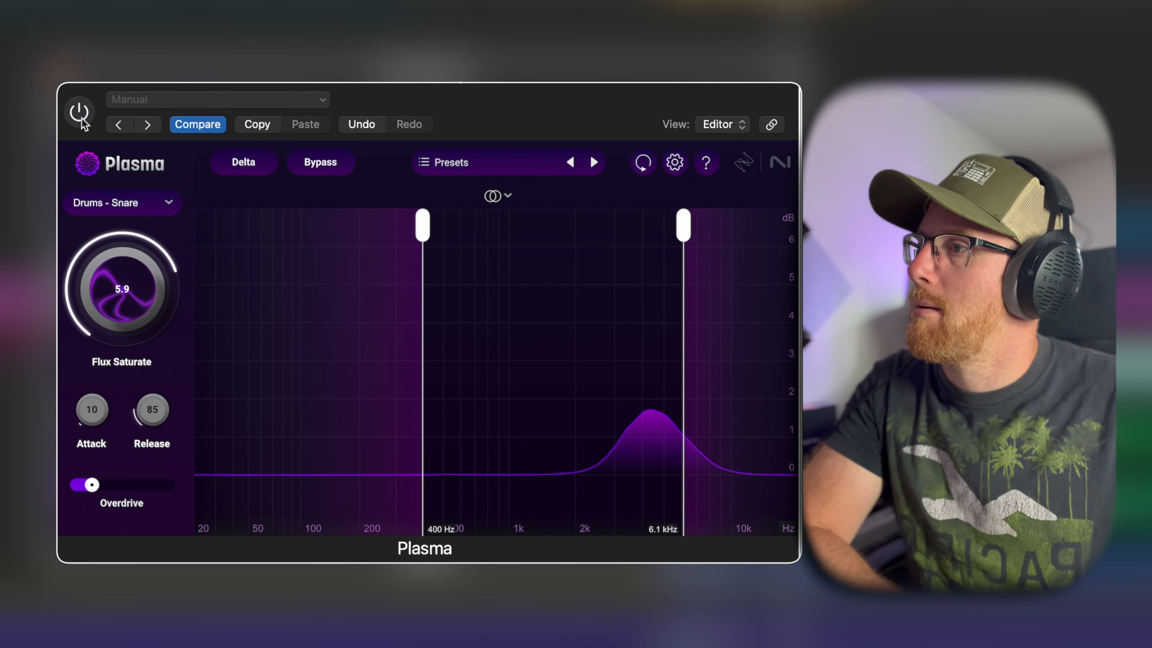
click(81, 117)
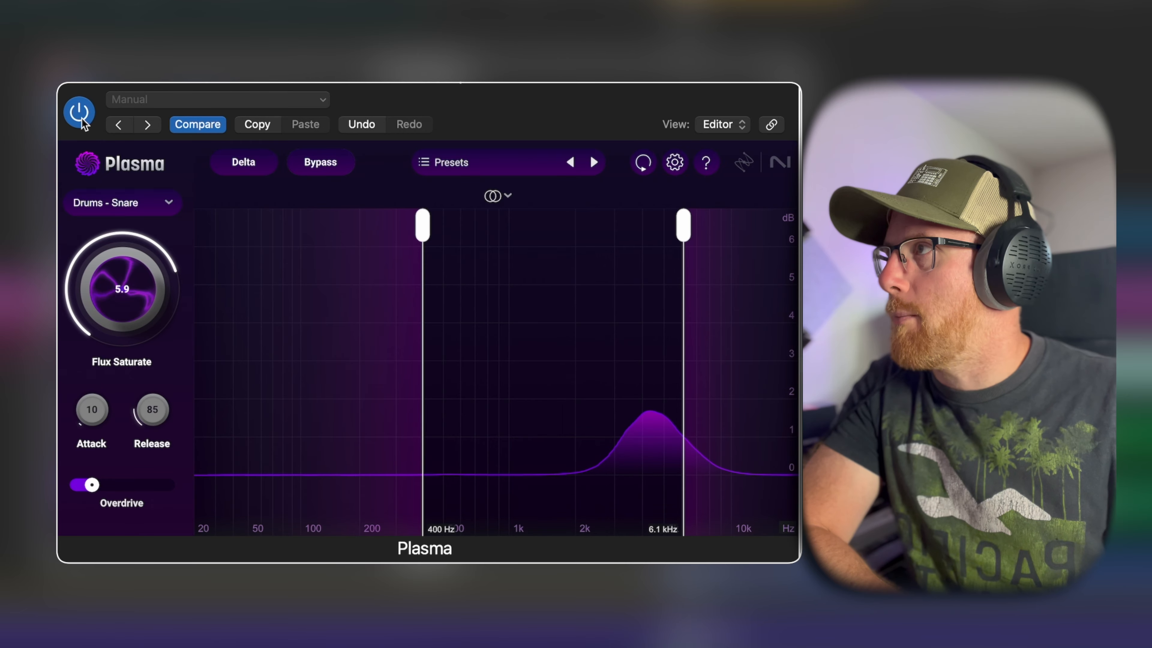
click(80, 113)
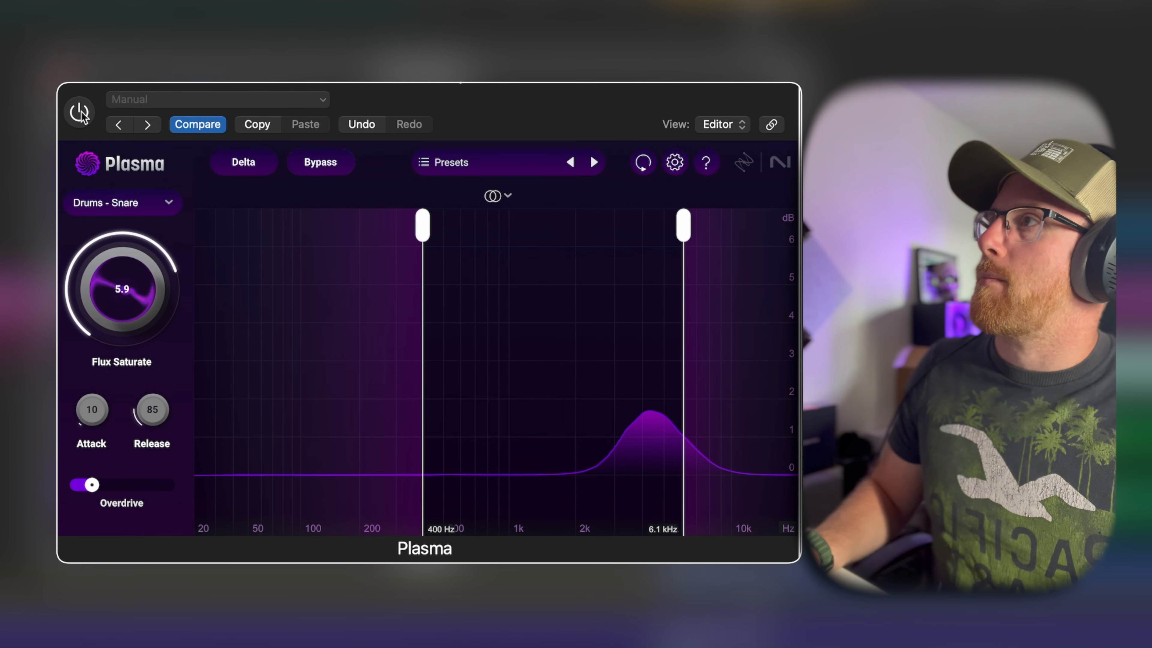
click(67, 87)
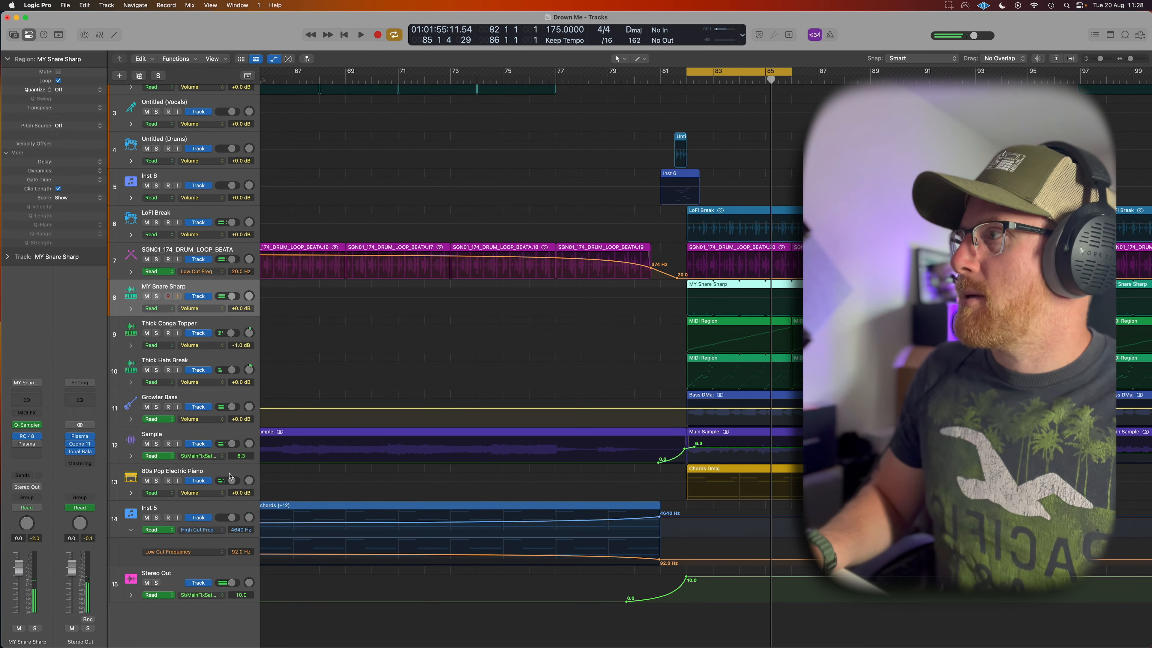
Solo the 80s Pop Electric Piano track and start playback of the looped section.
click(229, 476)
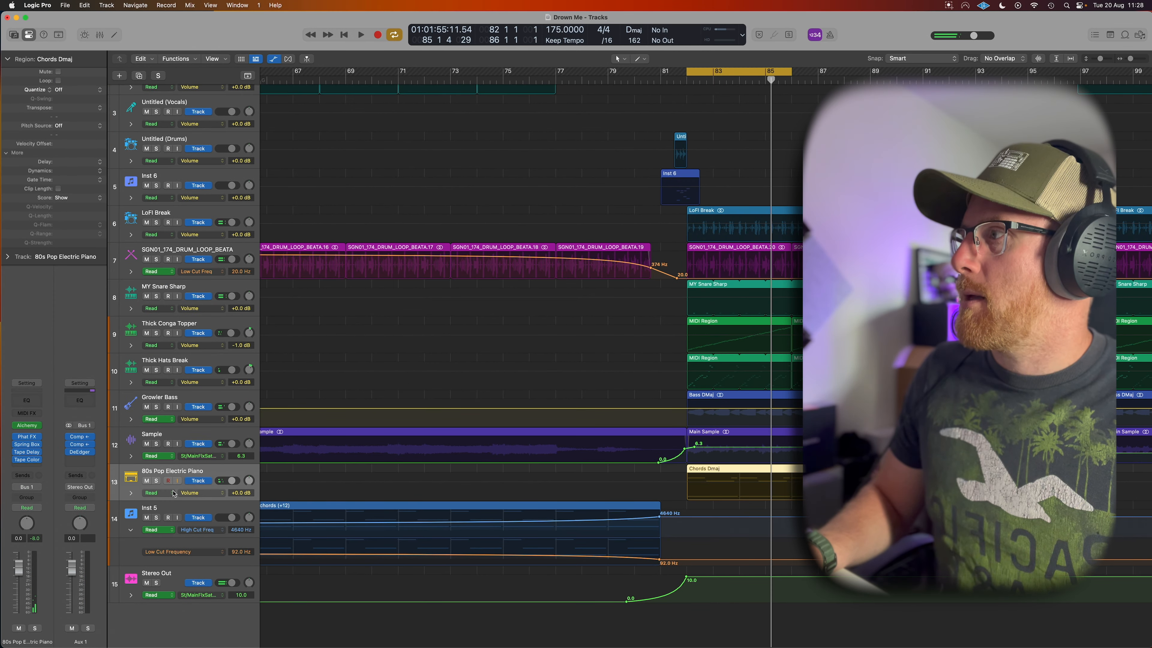
click(156, 481)
key(space)
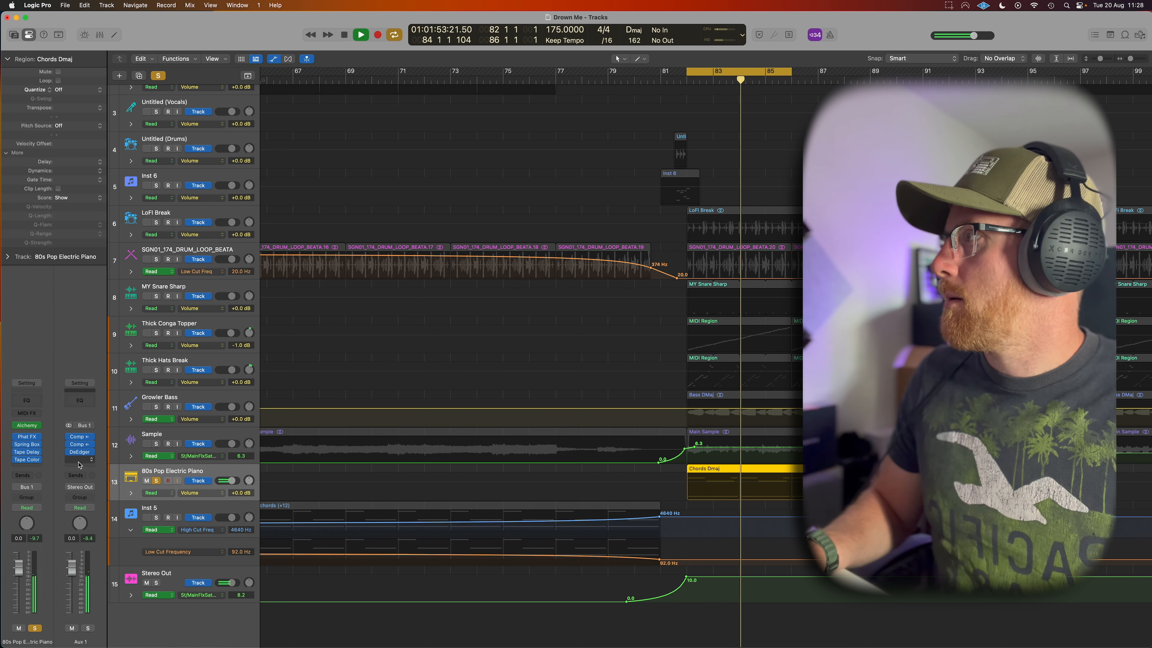
Insert Plasma in stereo on the electric piano channel and choose Piano - Electric as its target.
click(40, 468)
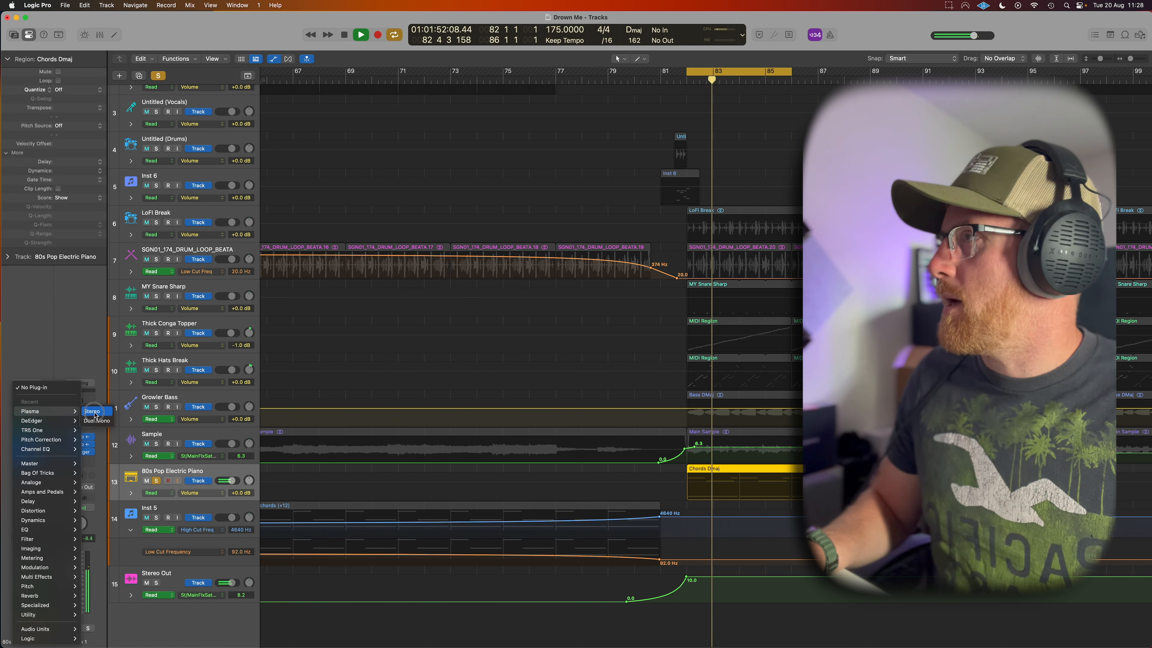
click(94, 414)
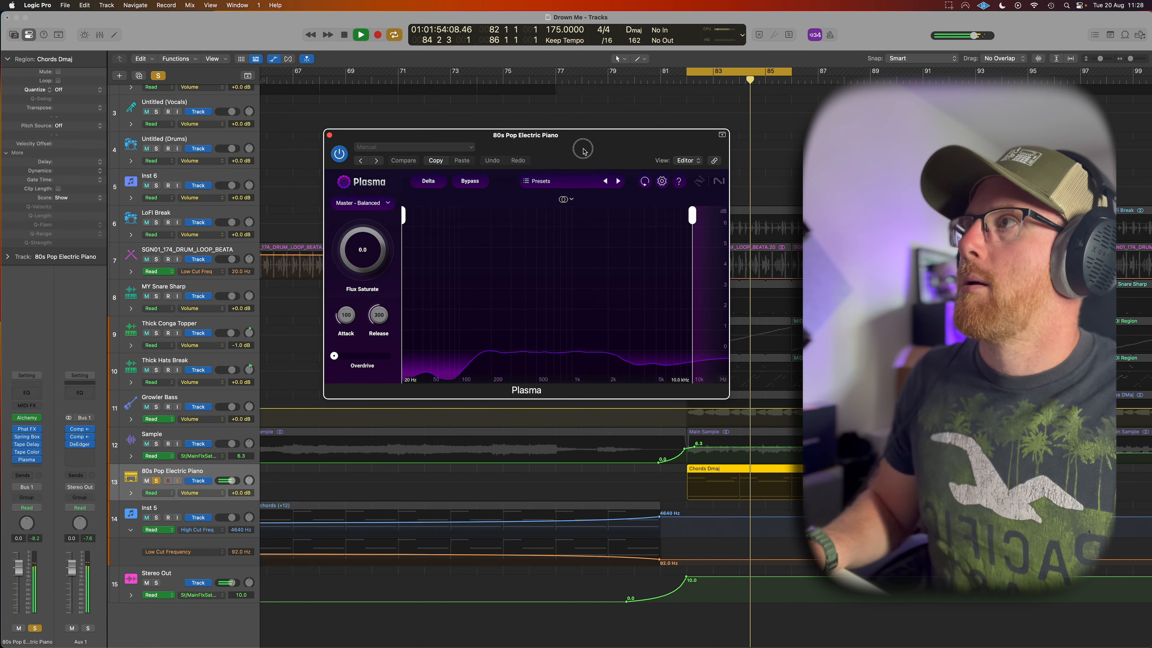
drag(584, 149, 558, 153)
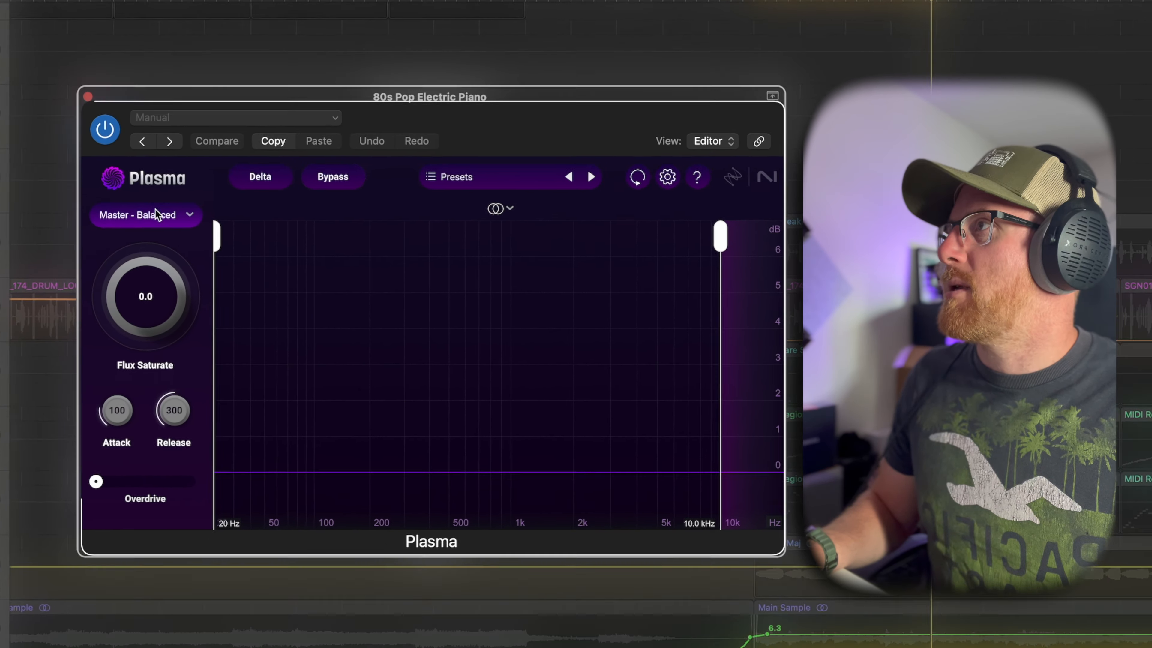
click(156, 214)
scroll(145, 345, down, 3)
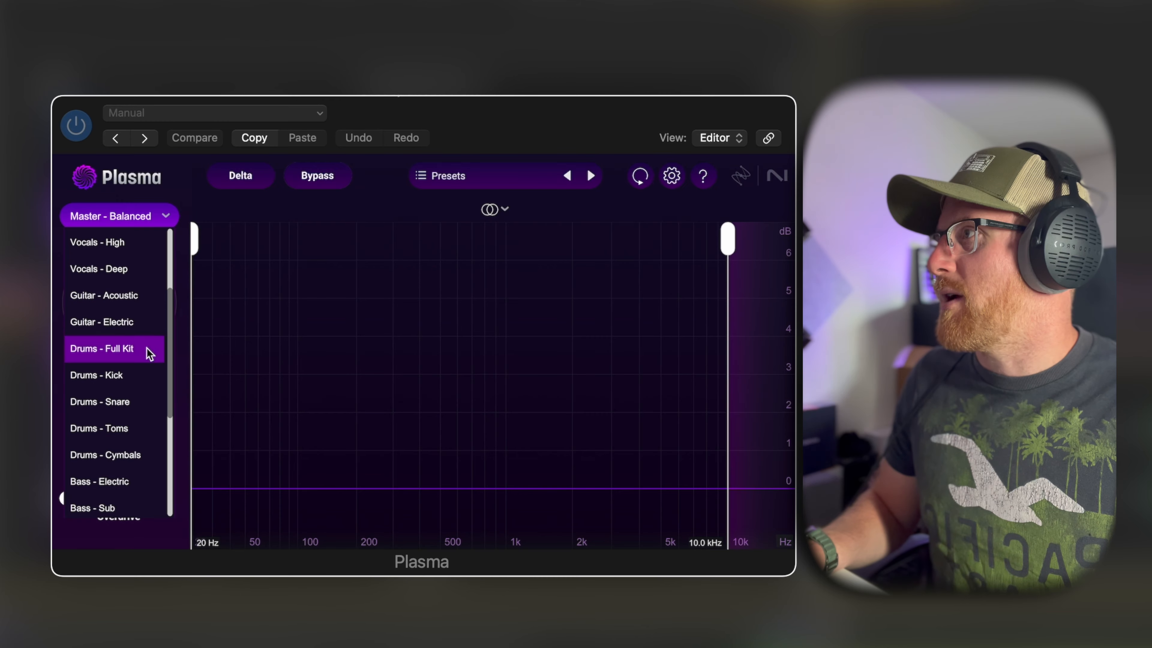
scroll(149, 350, down, 4)
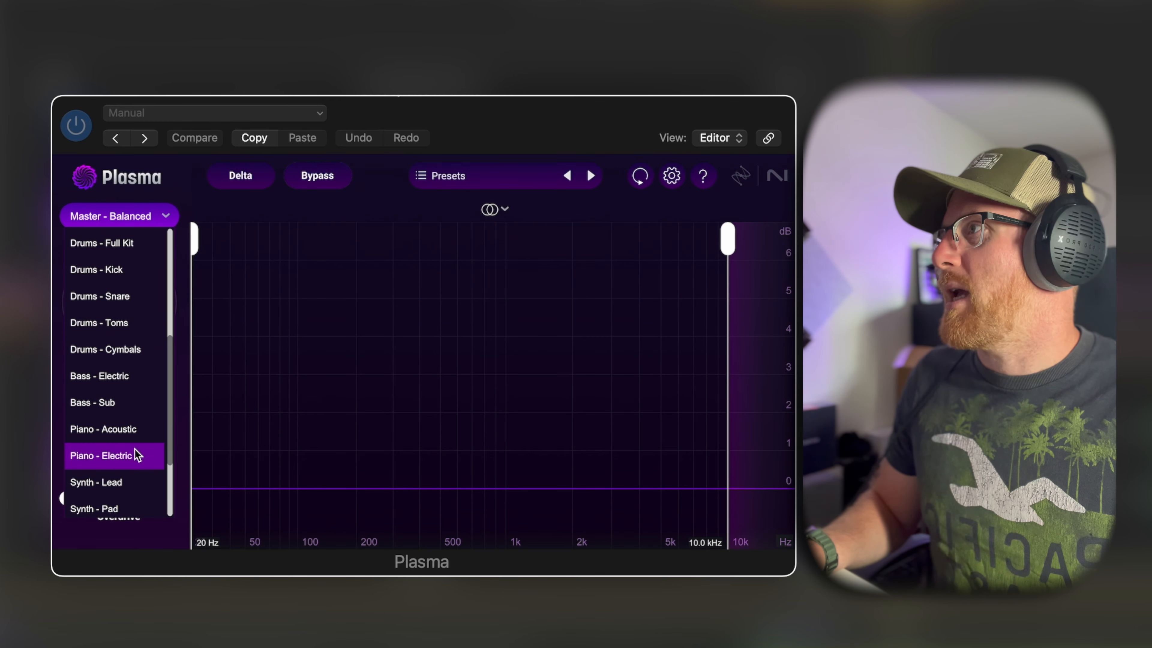
click(135, 454)
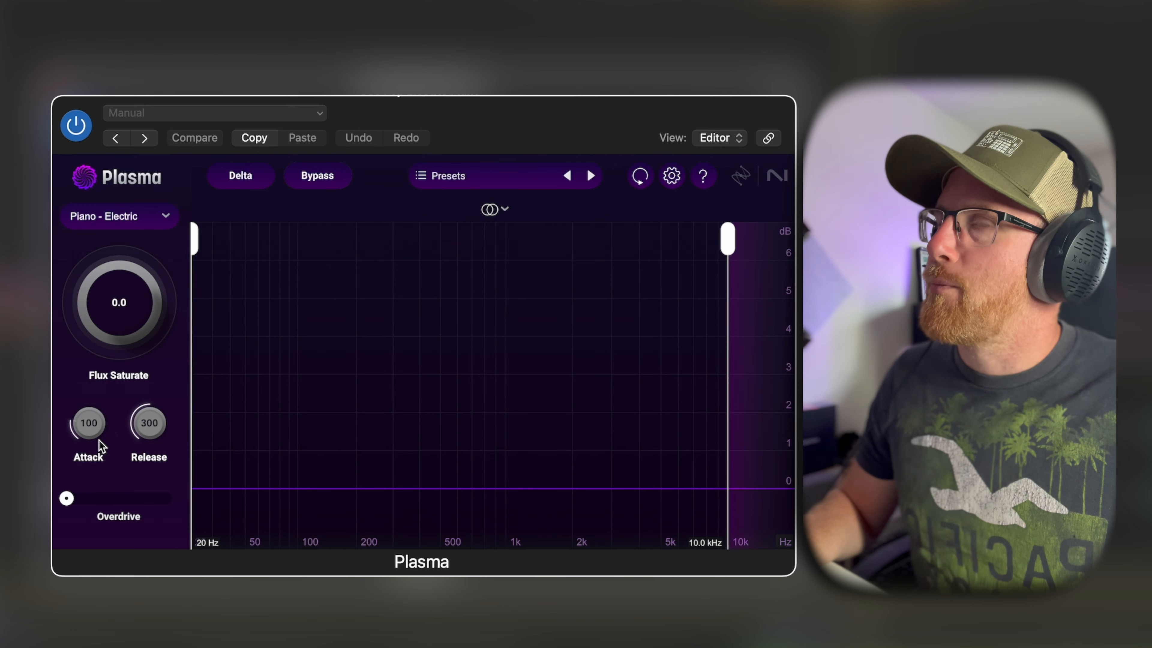
Set Plasma's Attack to 40 ms and Flux Saturate to 4.6 on the electric piano.
scroll(97, 435, down, 3)
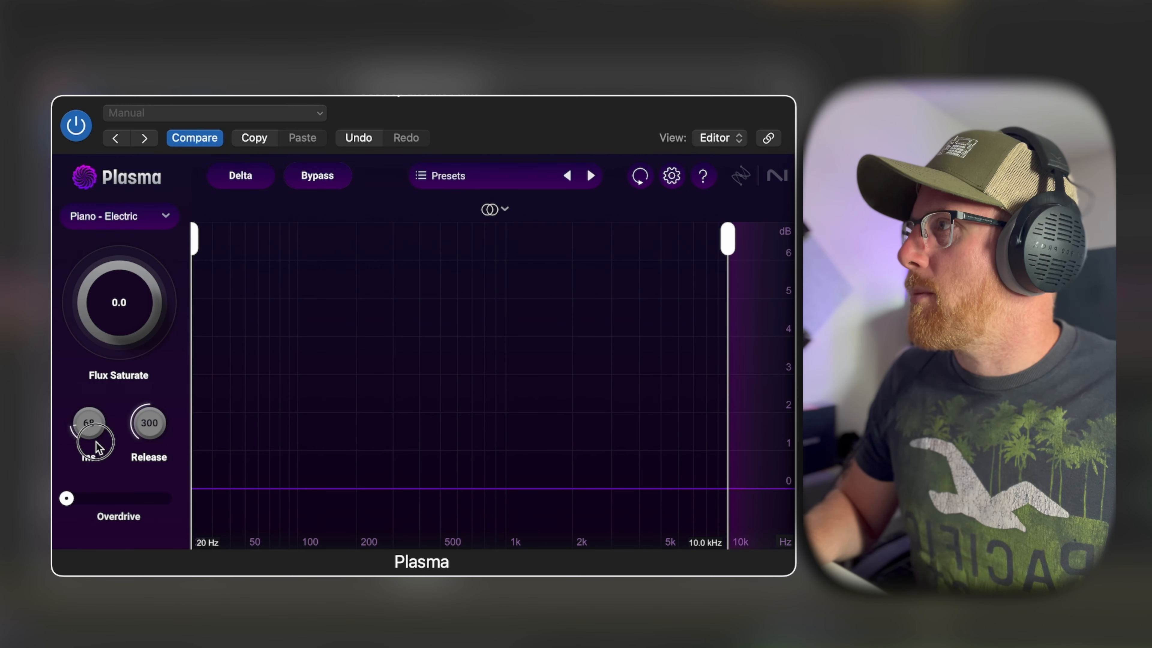
drag(96, 450, 97, 455)
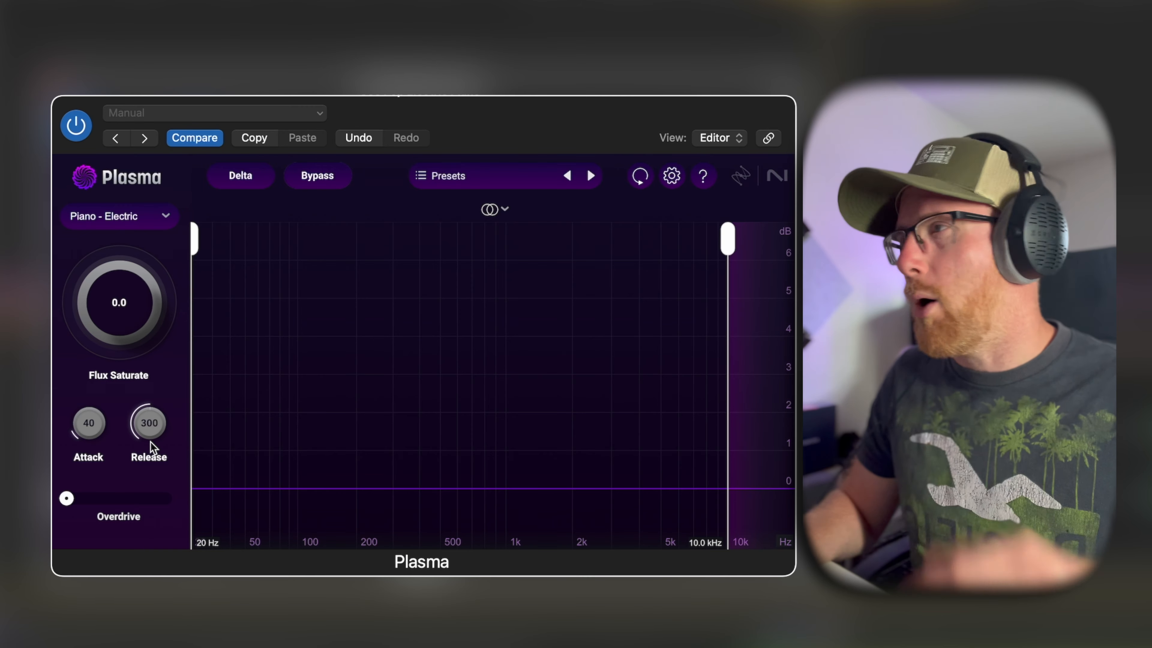
drag(129, 321, 115, 226)
drag(135, 307, 142, 132)
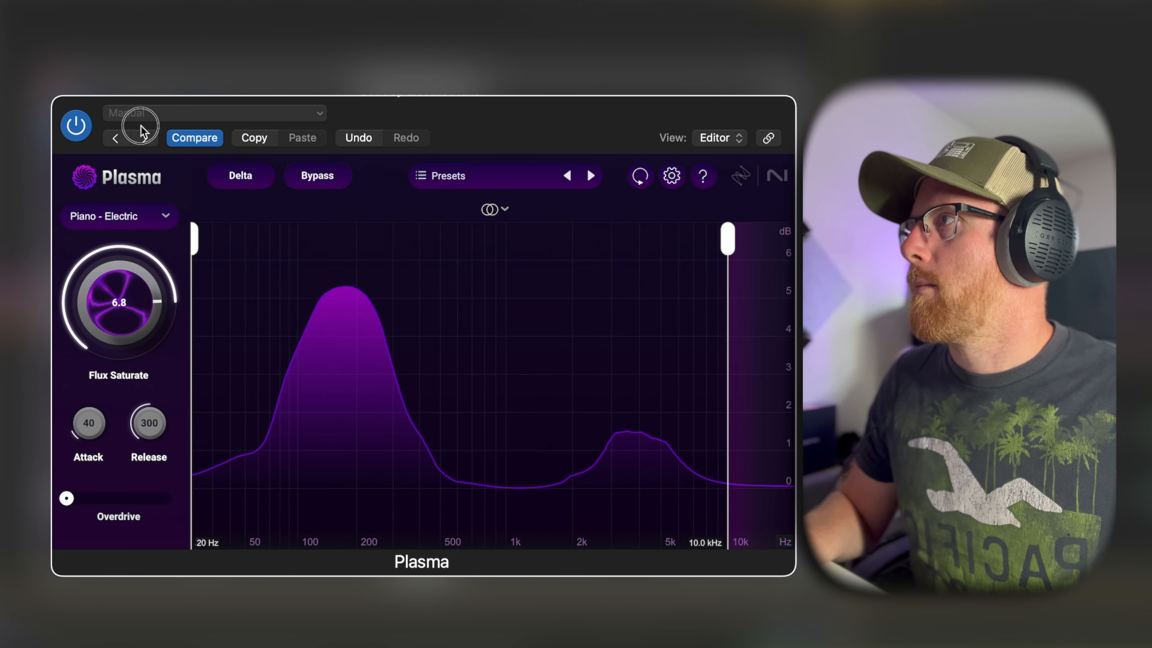
mouse_move(129, 293)
mouse_down()
mouse_move(131, 325)
mouse_move(137, 314)
mouse_up()
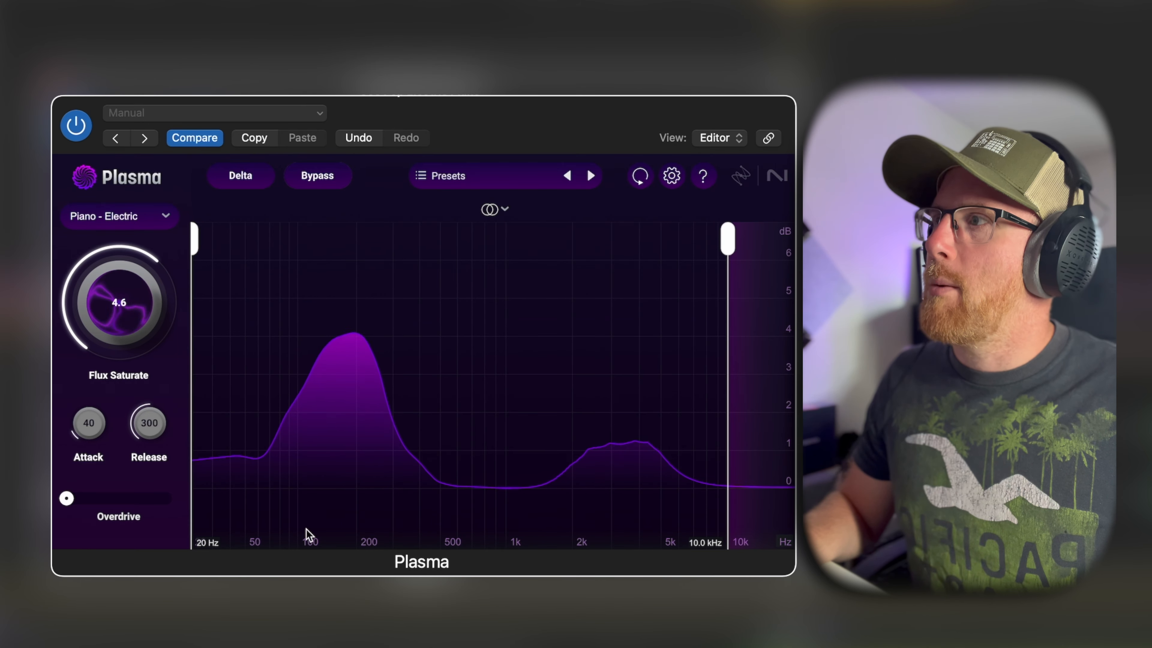
Raise the lower frequency limit to 191 Hz, increase Overdrive, and compare the piano with Plasma off and on.
mouse_move(195, 245)
mouse_down()
mouse_move(319, 258)
mouse_move(319, 278)
mouse_move(322, 248)
mouse_move(353, 251)
mouse_up()
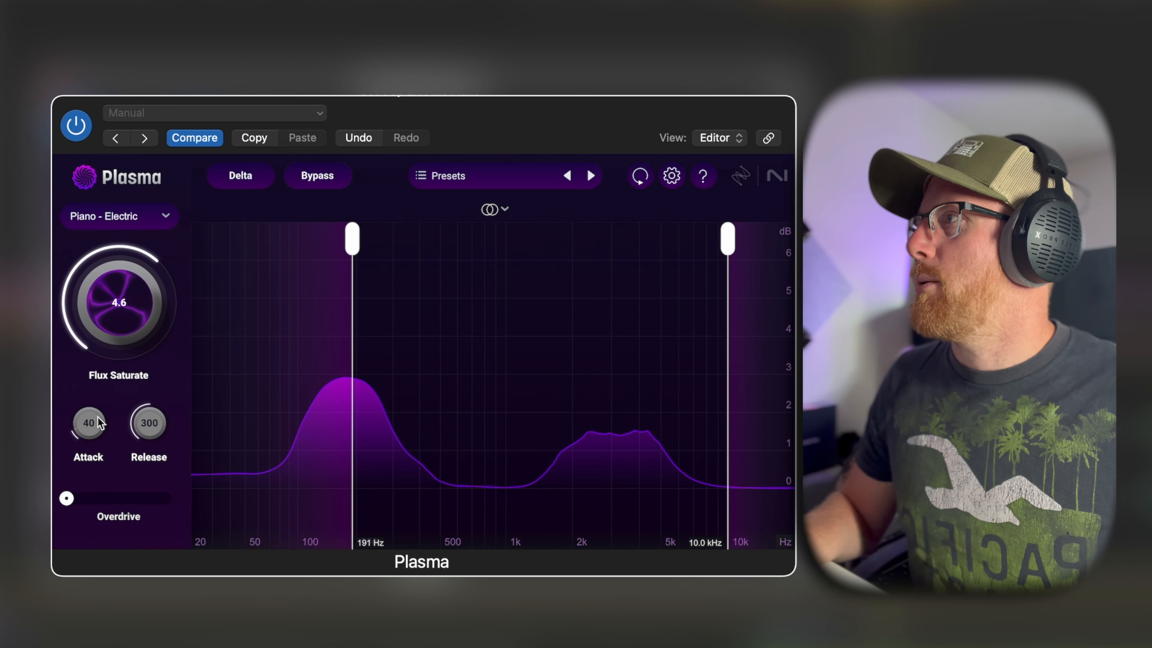
drag(68, 501, 116, 502)
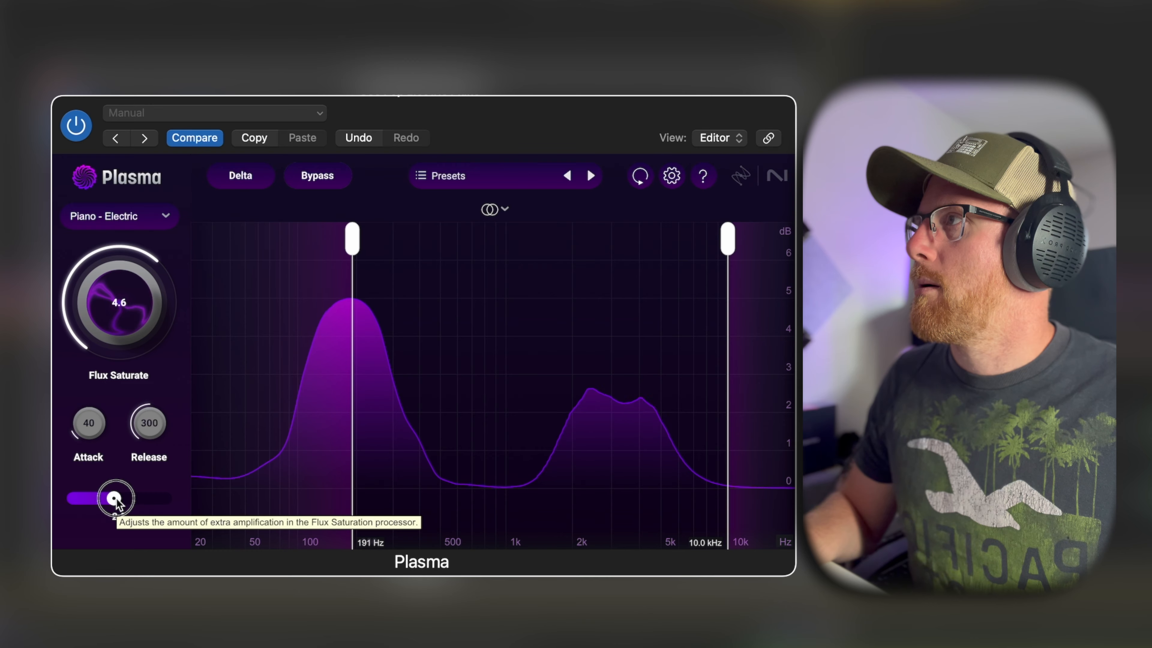
click(85, 137)
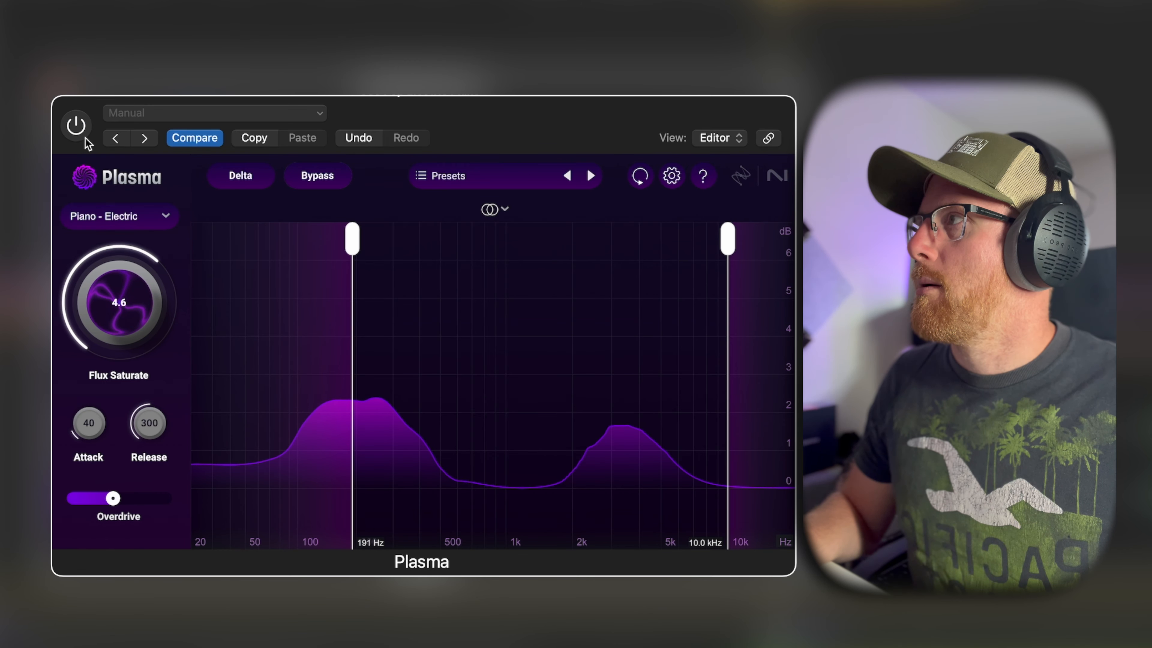
click(81, 136)
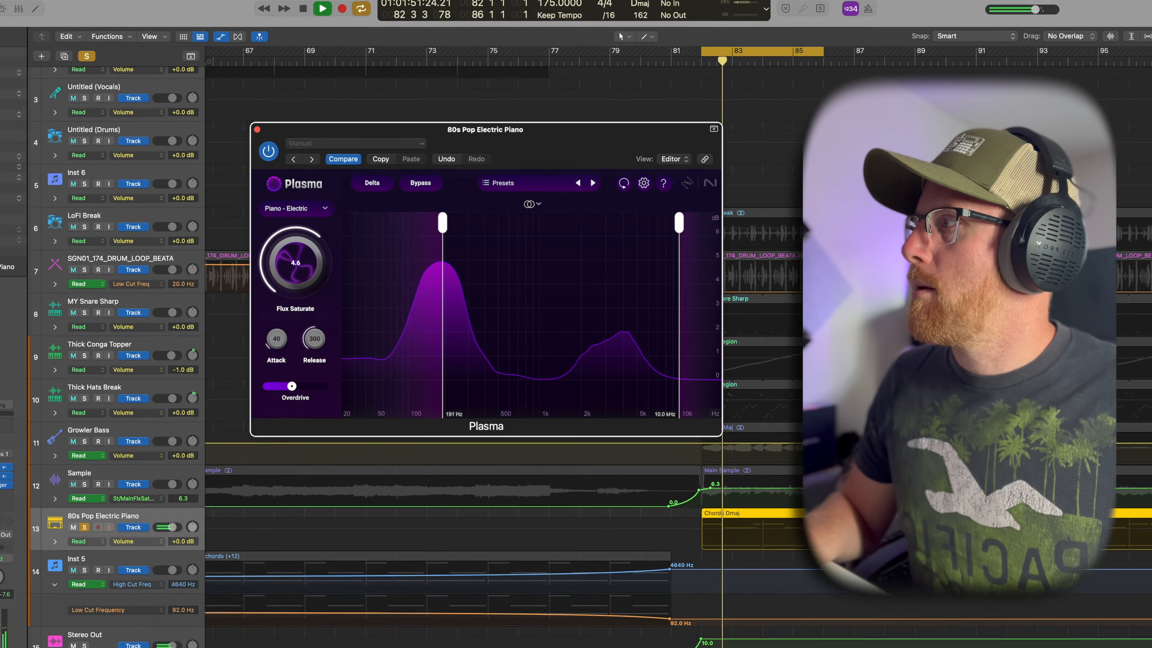
Move Plasma ahead of Tape Color in the electric piano's insert chain.
click(29, 452)
click(29, 452)
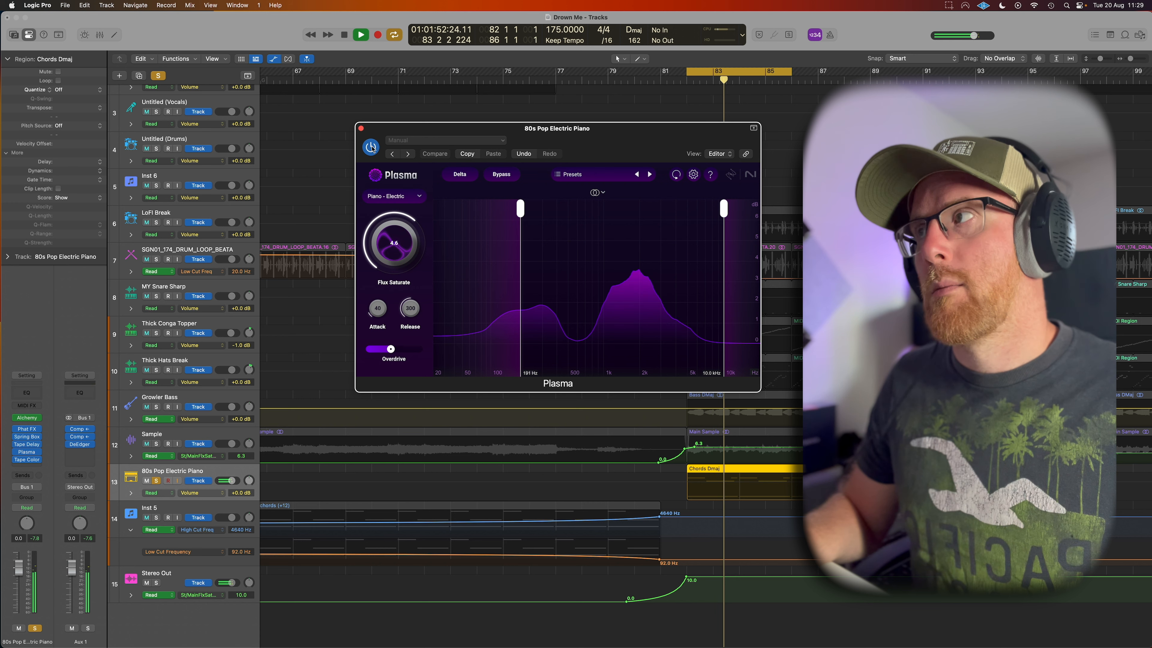
Lower the piano's upper frequency limit to 6.3 kHz, and set Flux Saturate to 4.7 and Overdrive to 0.9.
drag(722, 230, 700, 231)
drag(412, 269, 401, 292)
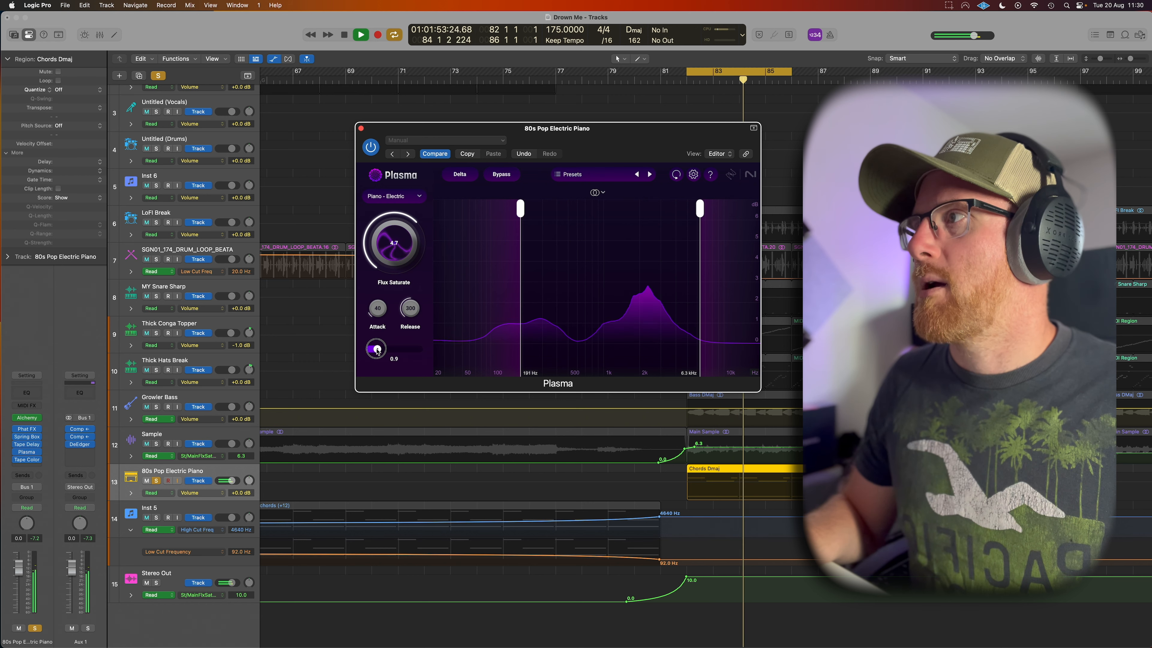
click(373, 151)
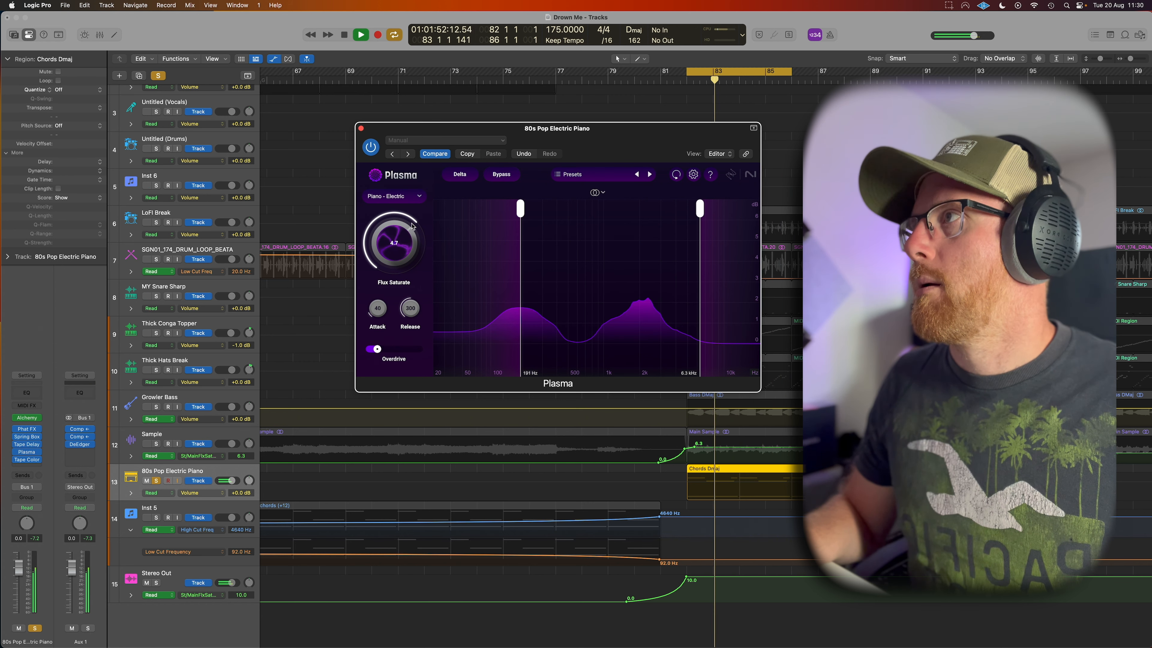
Audition the Piano - Acoustic target on the electric piano, and switch the target to Synth - Pad.
click(394, 196)
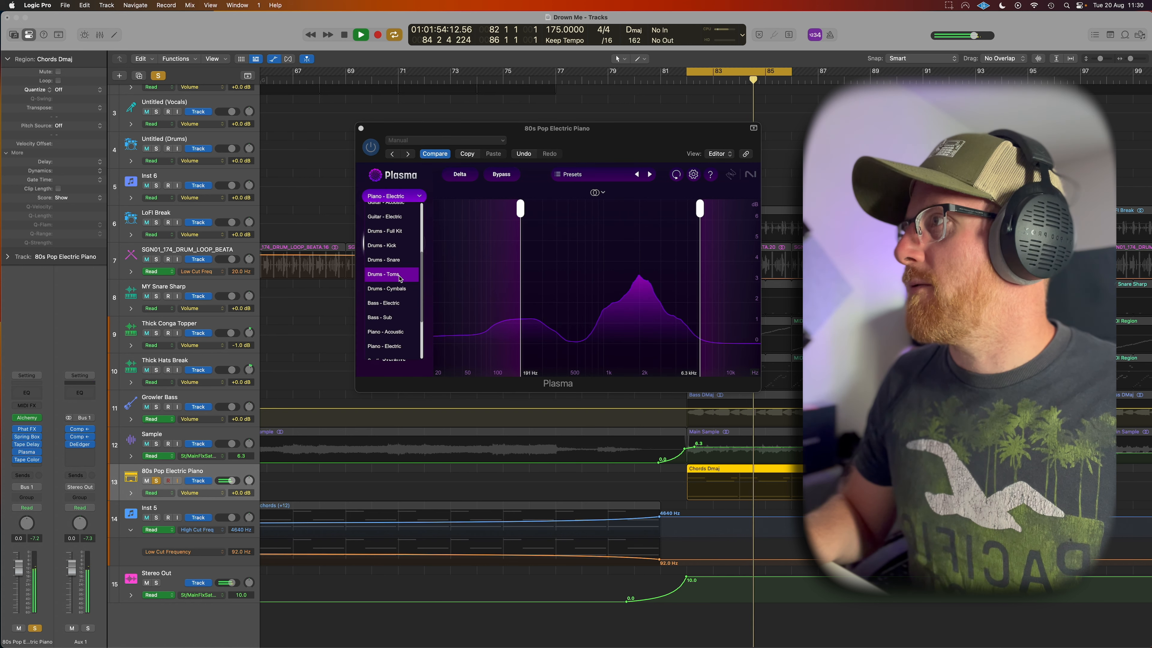
scroll(402, 278, down, 3)
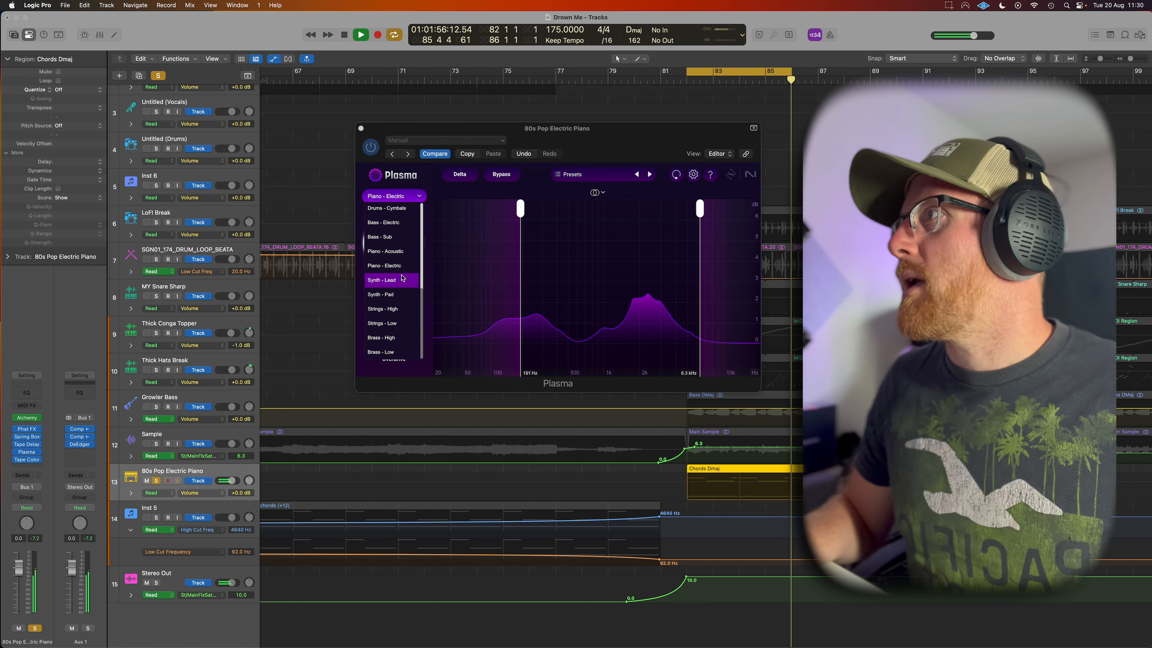
click(407, 252)
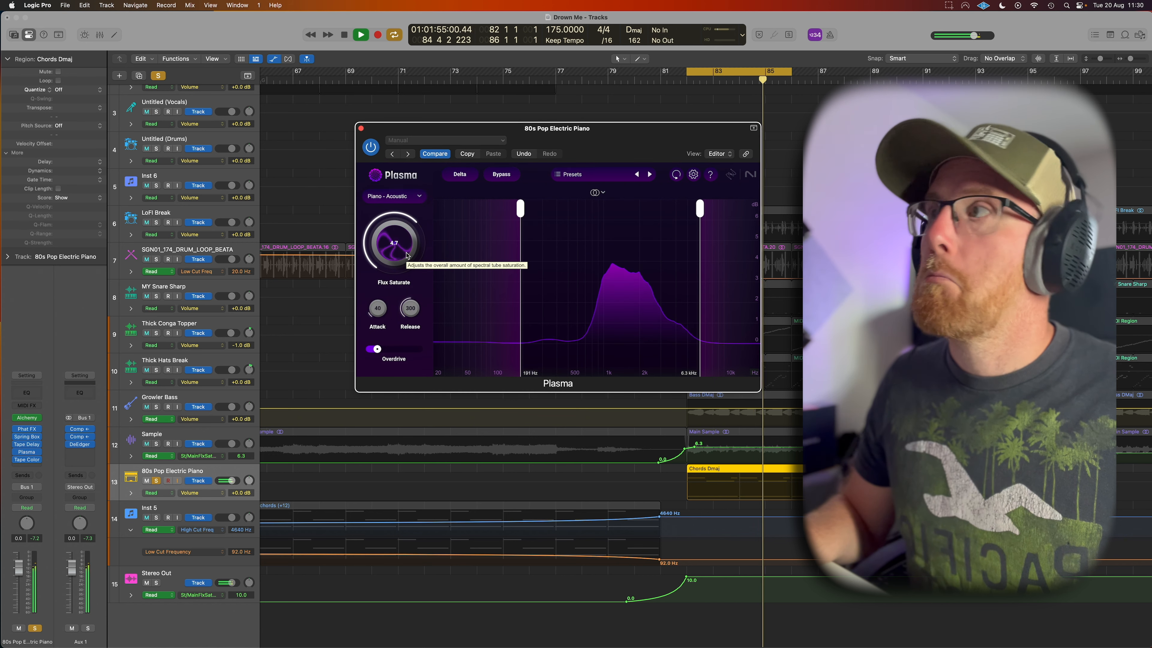
click(394, 196)
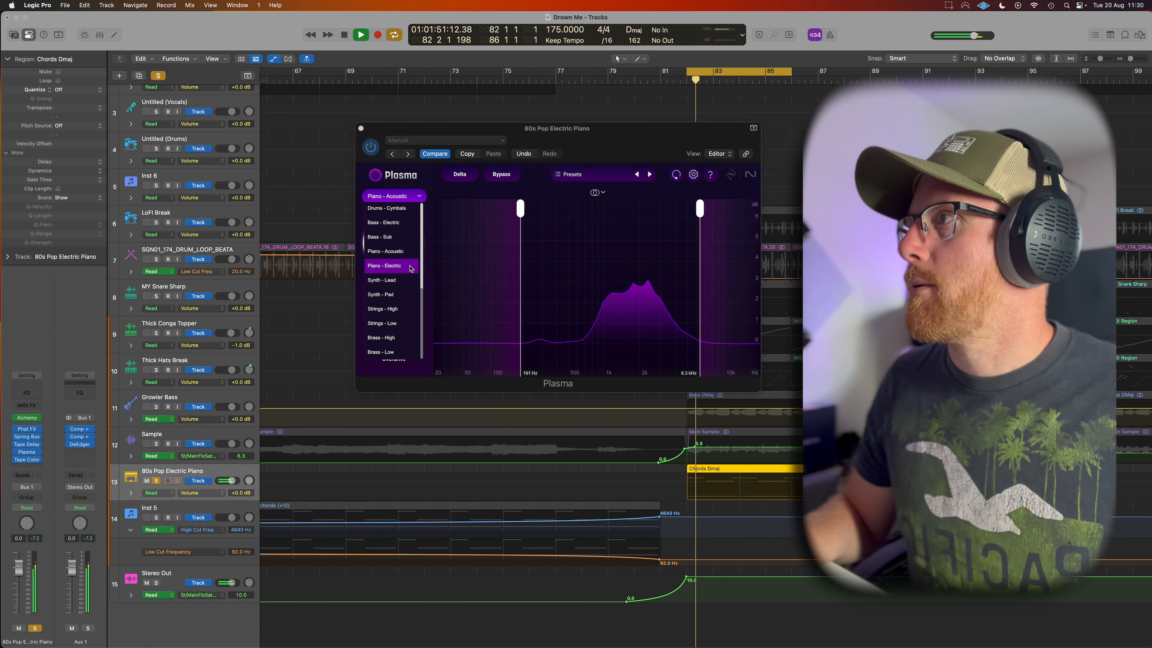
click(400, 296)
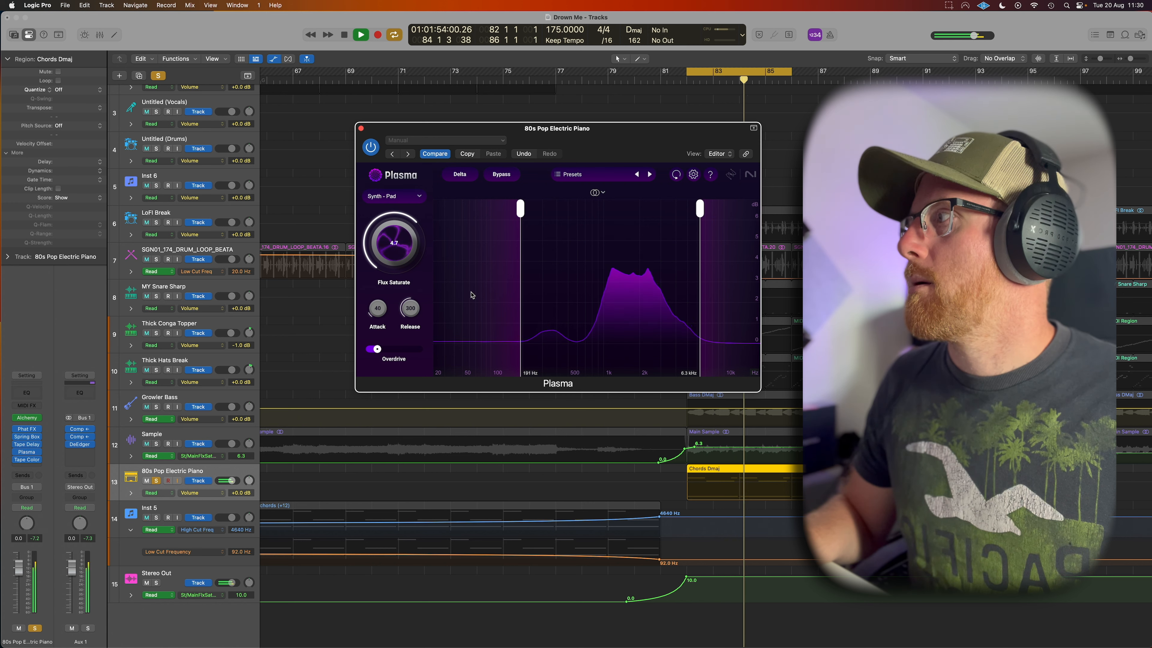
Unsolo the electric piano and compare Plasma on and off in the full mix, lowering Flux Saturate to 2.6 and 1.5.
drag(395, 233, 409, 272)
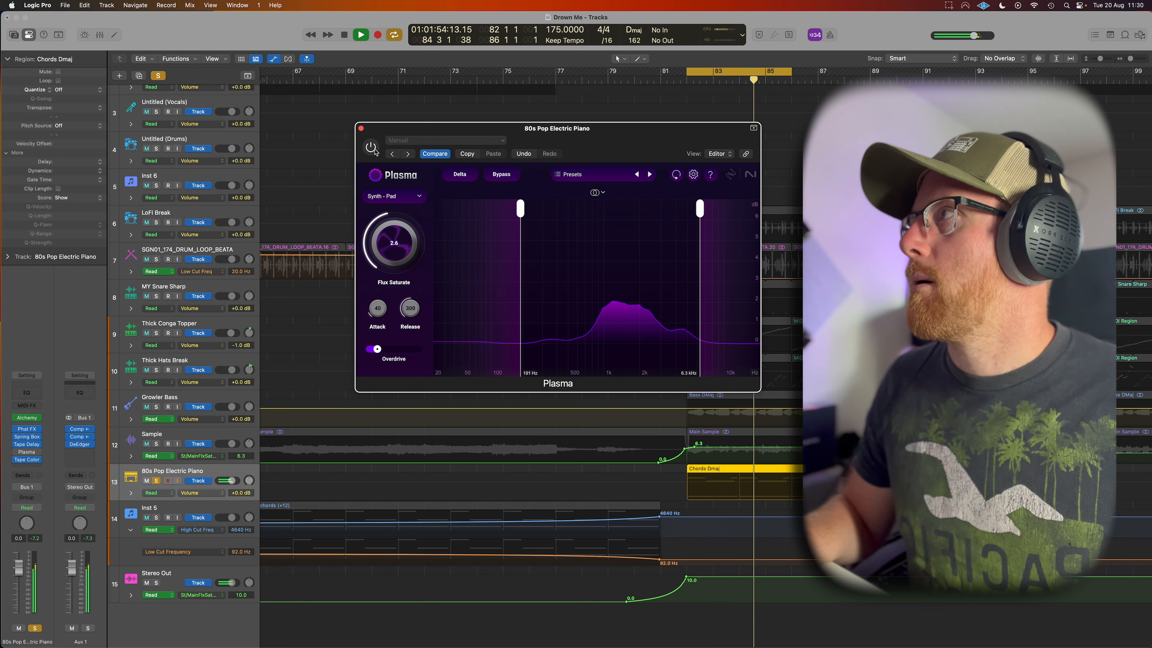
click(158, 76)
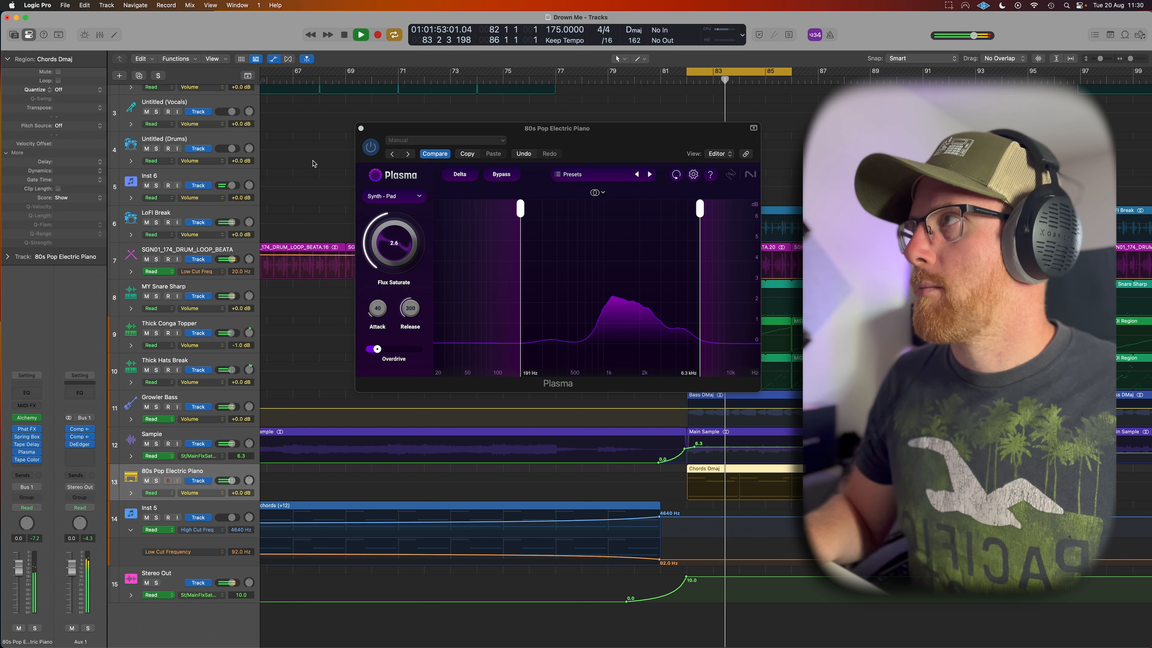
click(376, 152)
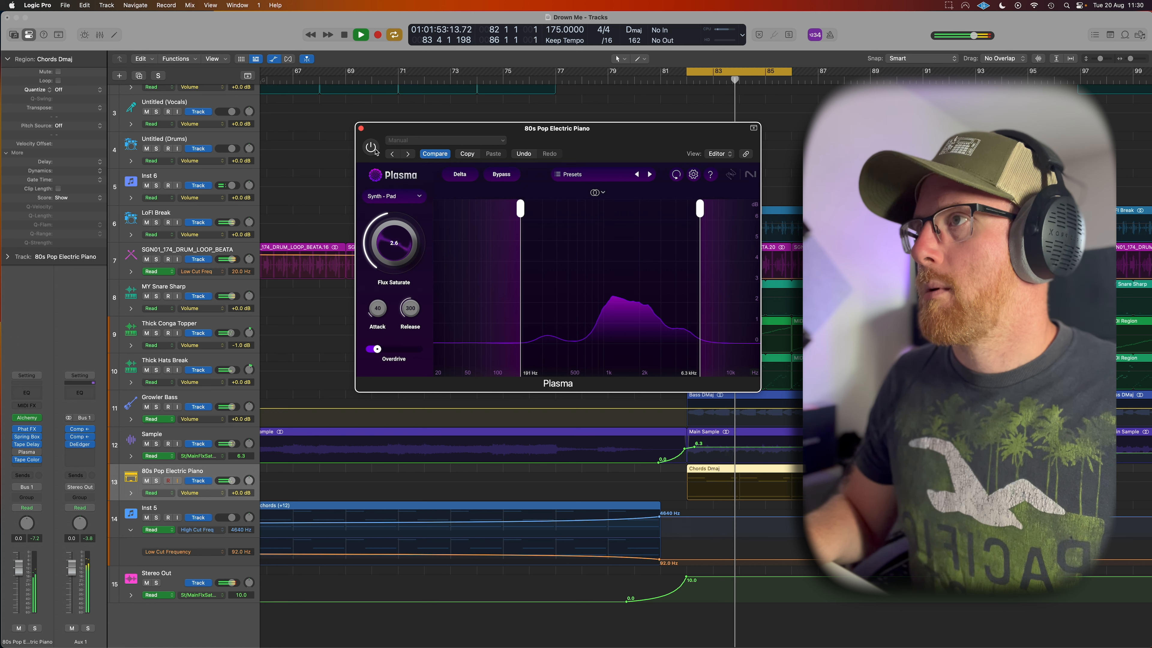
click(372, 148)
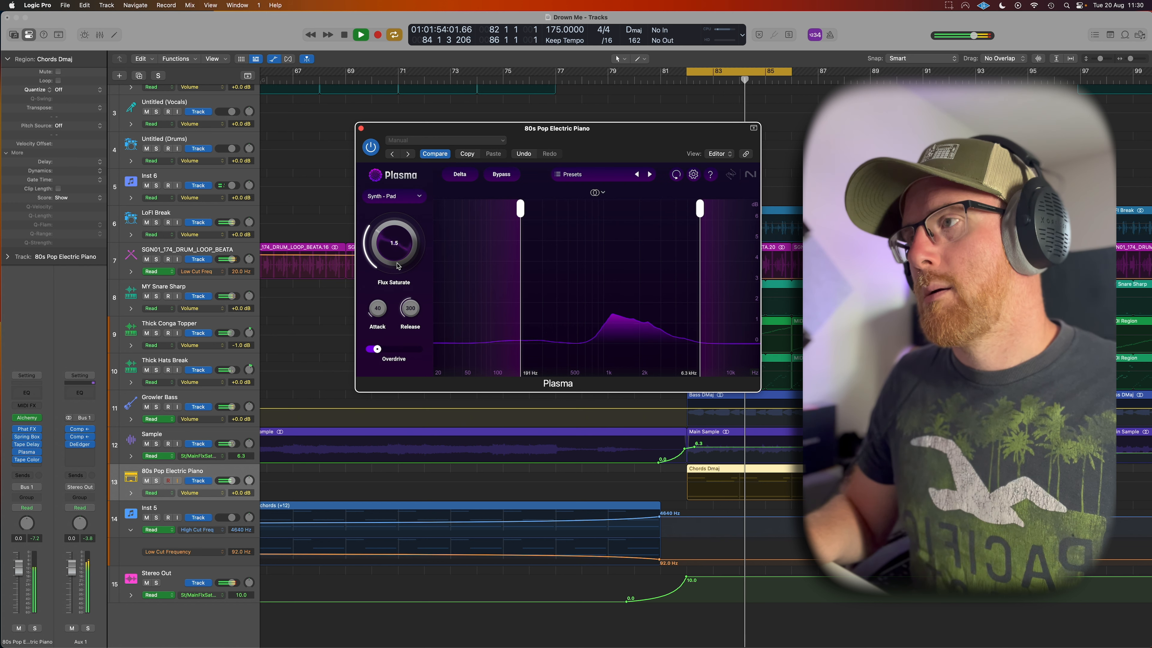
click(372, 148)
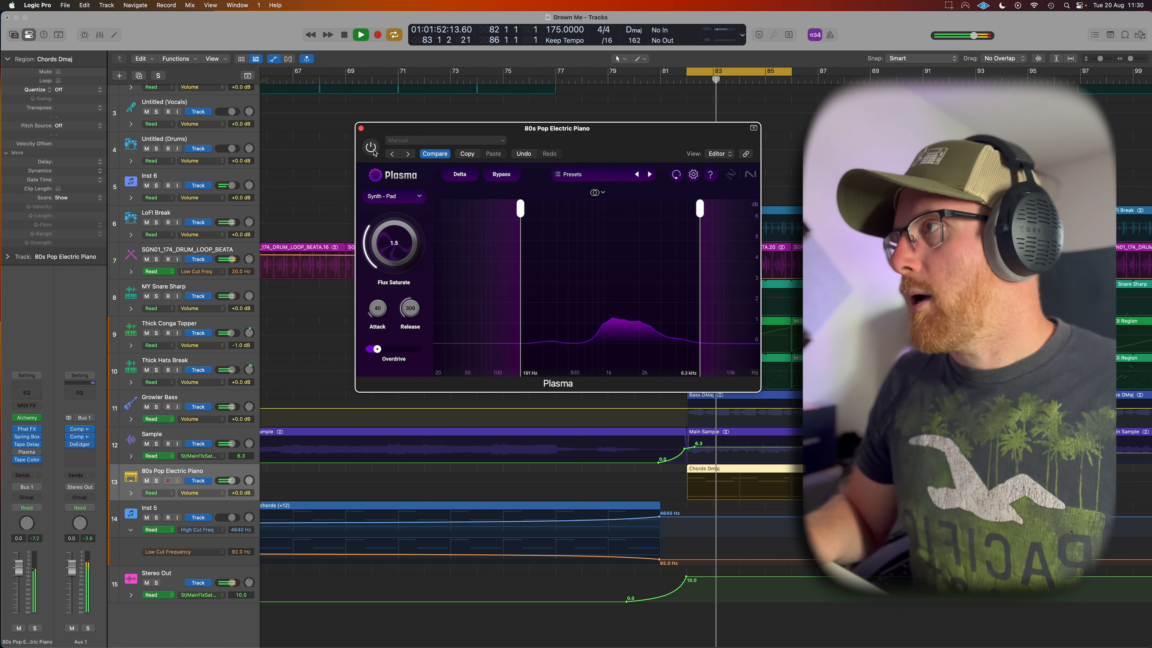
Remove Plasma from the electric piano's insert chain, stop playback and turn off the cycle range.
click(39, 453)
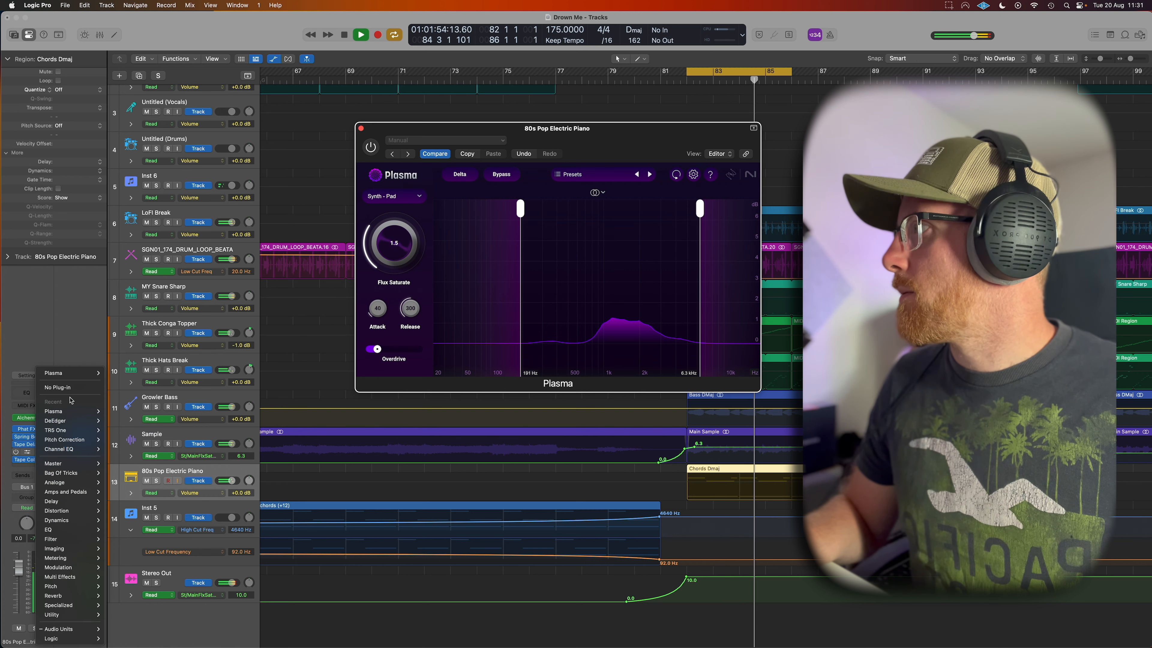
click(58, 388)
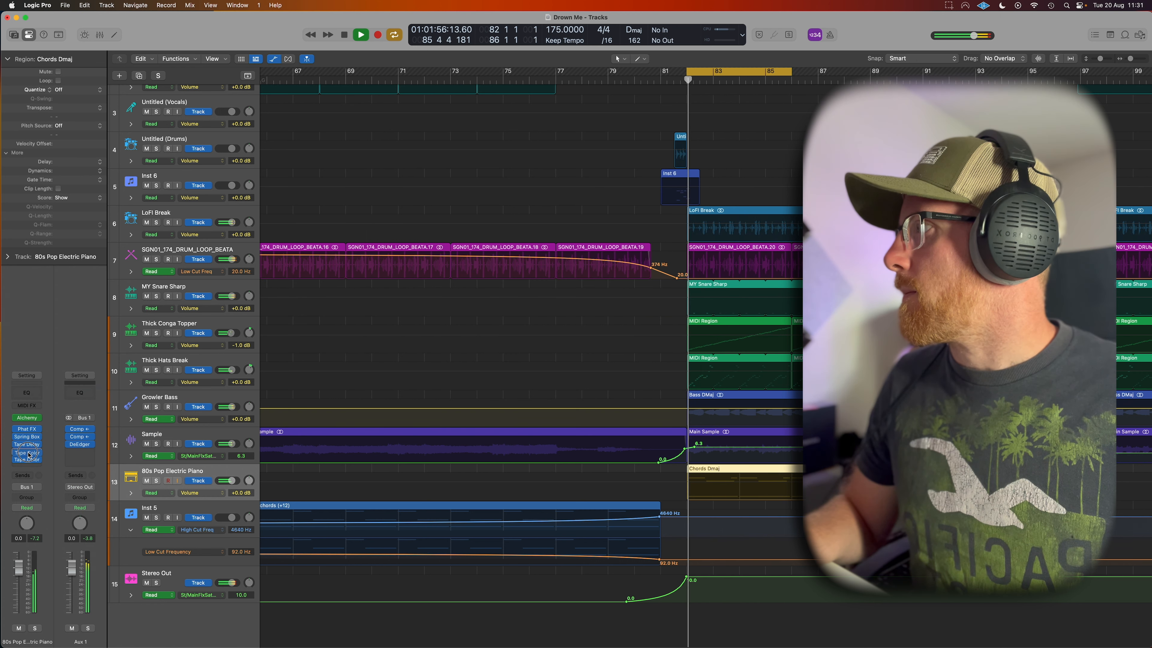
key(space)
click(749, 74)
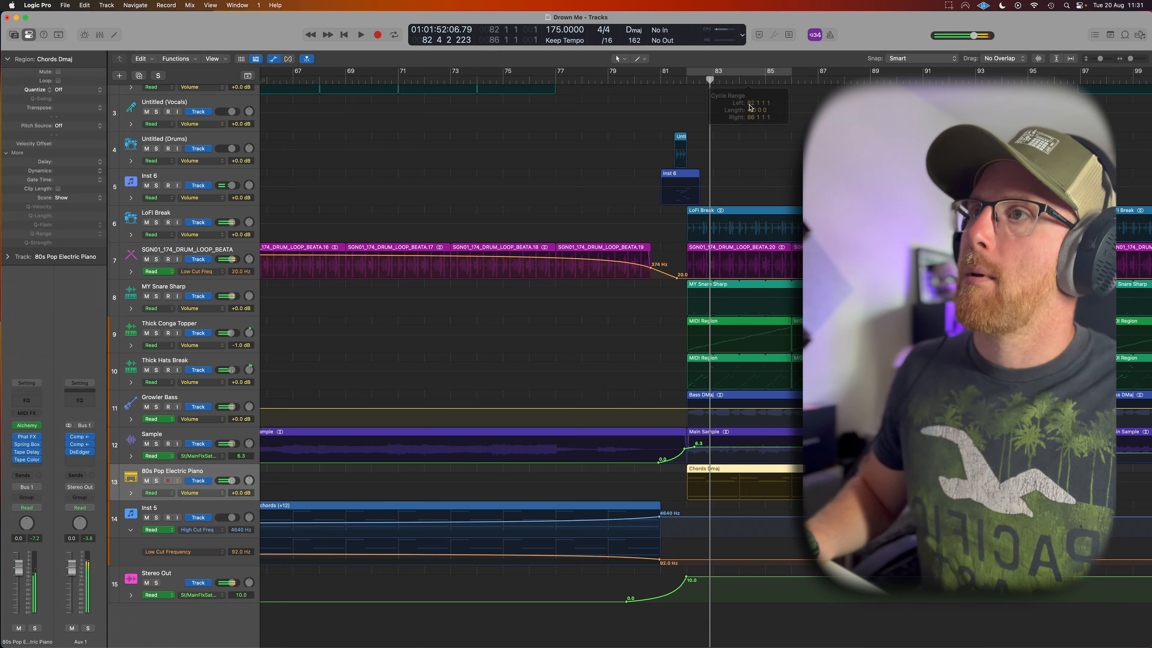